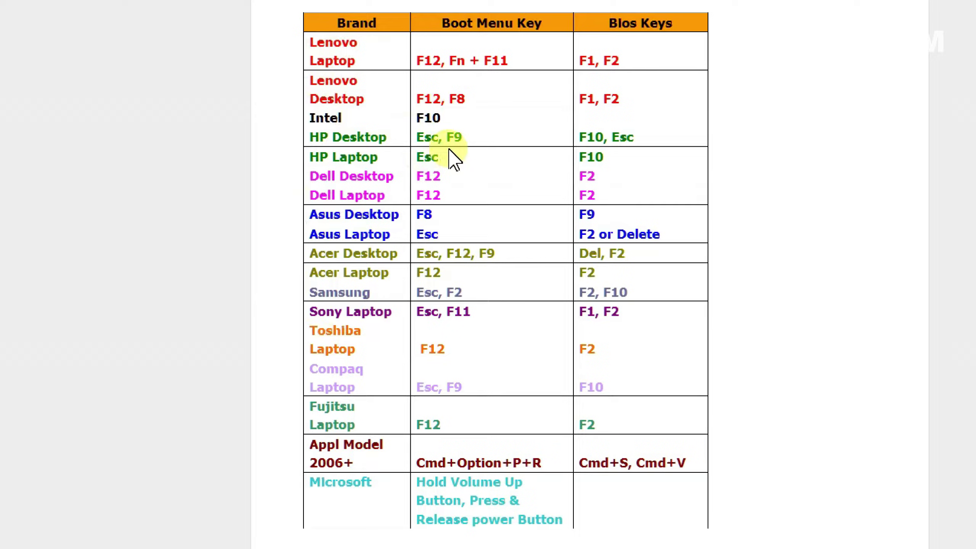
- Point out the boot-menu keys in the table: Lenovo F12, HP Esc, Samsung F2
{"action": "double_click", "coordinate": [429, 60]}
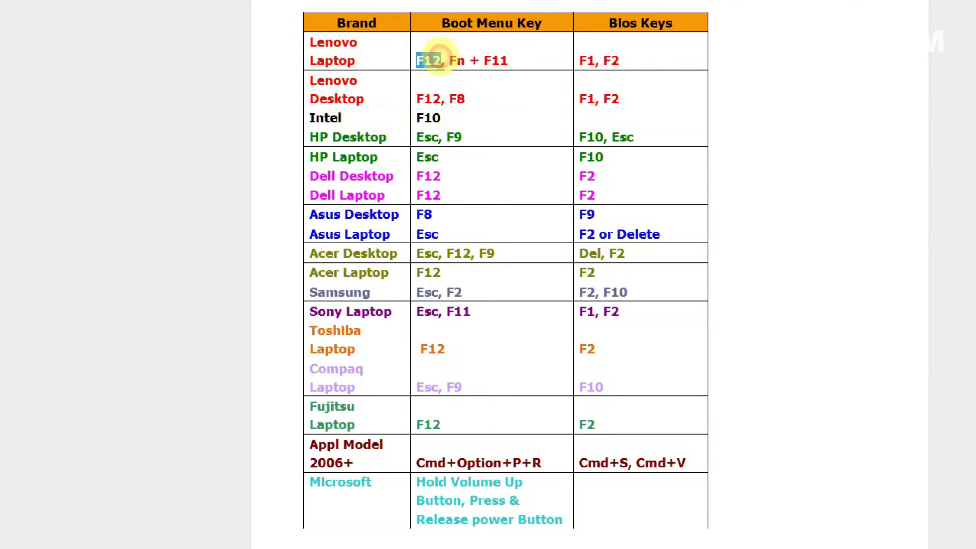
{"action": "double_click", "coordinate": [428, 157]}
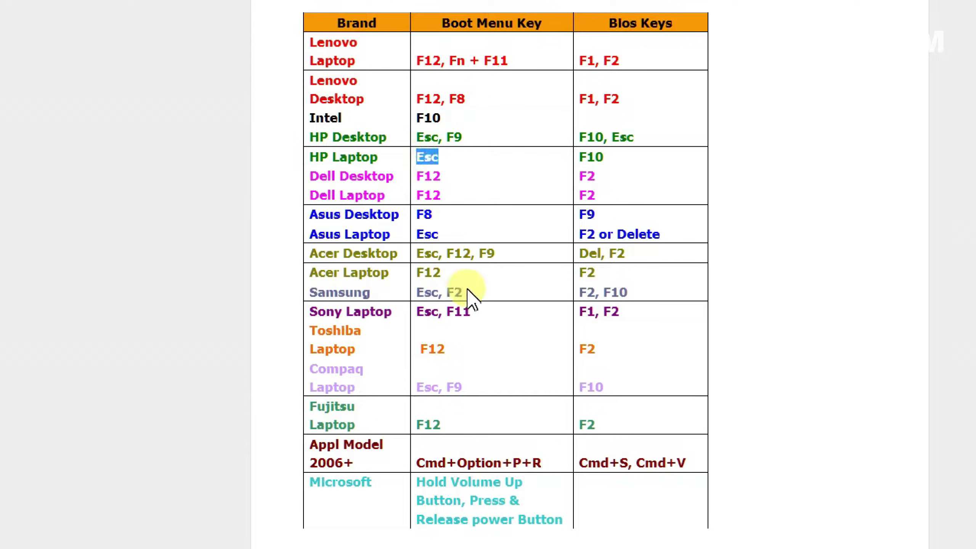
{"action": "double_click", "coordinate": [487, 253]}
{"action": "double_click", "coordinate": [453, 292]}
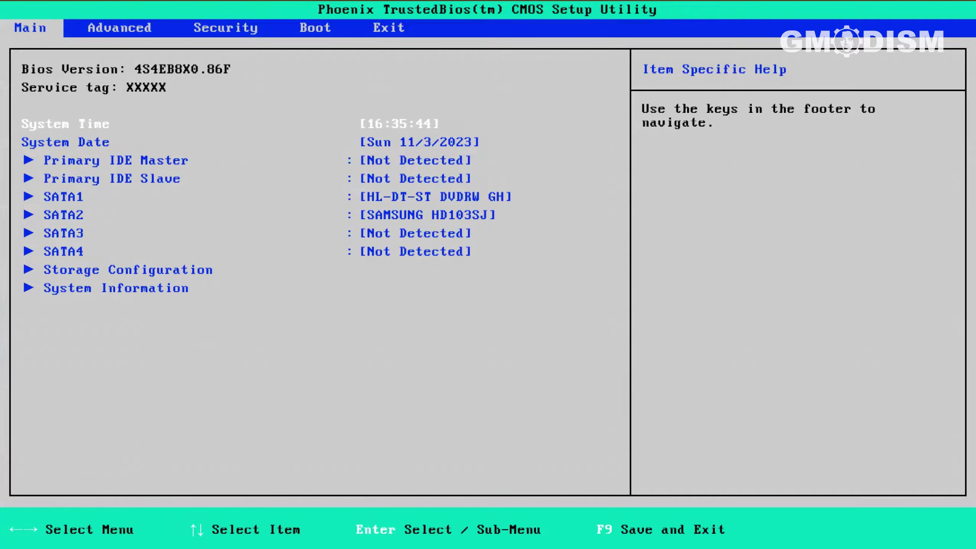
- Advance through the BIOS setup pages to the Security page showing both passwords INSTALLED
{"action": "mouse_move", "coordinate": [288, 24]}
{"action": "left_mouse_down"}
{"action": "mouse_move", "coordinate": [333, 24]}
{"action": "mouse_move", "coordinate": [304, 36]}
{"action": "mouse_move", "coordinate": [340, 28]}
{"action": "left_mouse_up"}
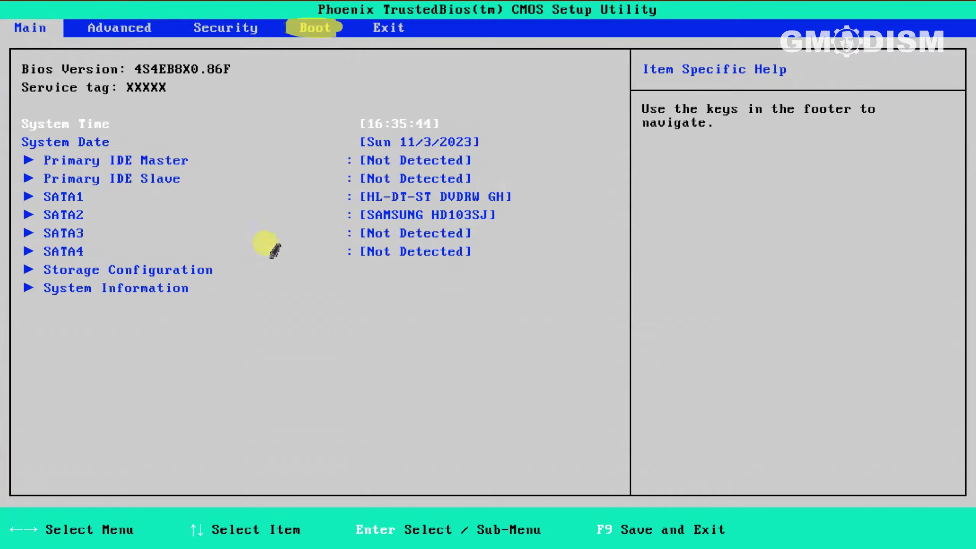
{"action": "left_click_drag", "start_coordinate": [17, 525], "coordinate": [744, 528]}
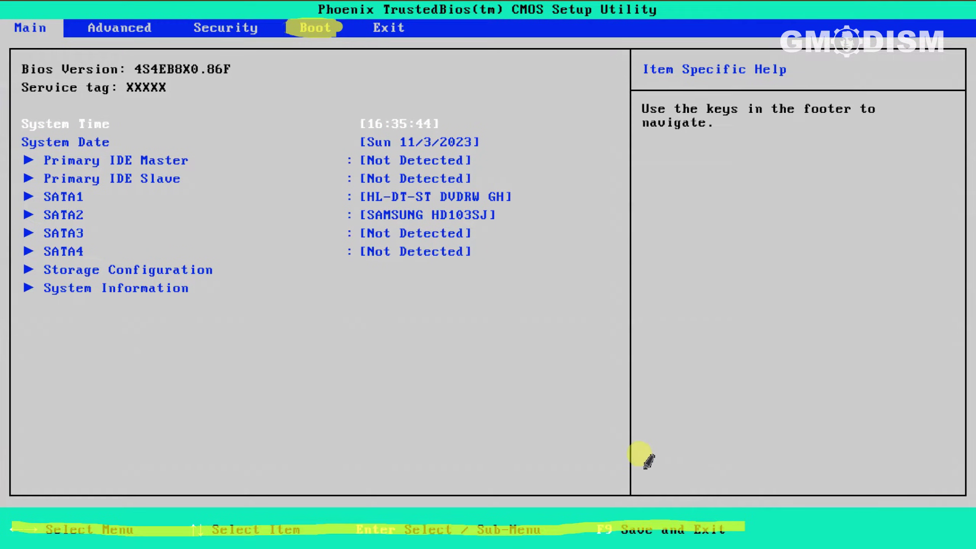
{"action": "key", "text": "Right"}
{"action": "key", "text": "Right"}
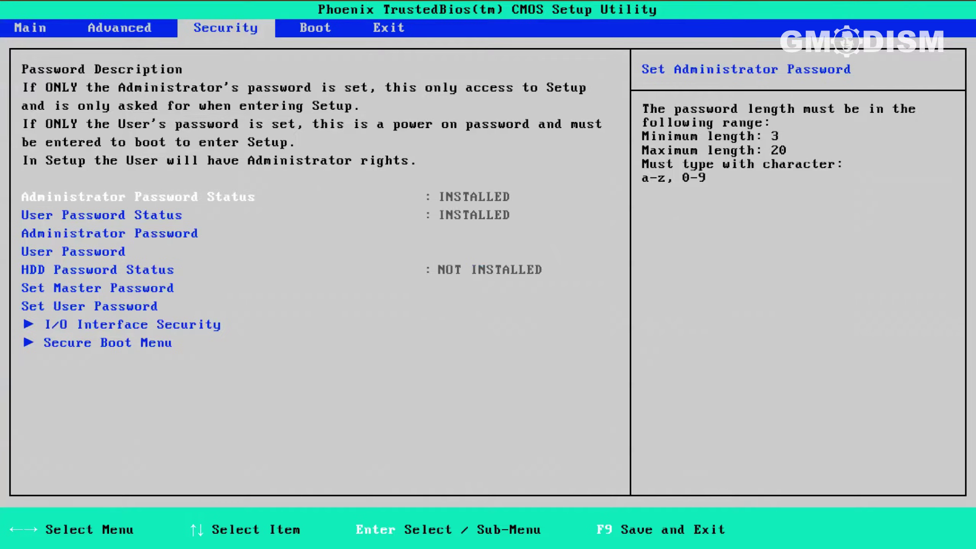
{"action": "key", "text": "Right"}
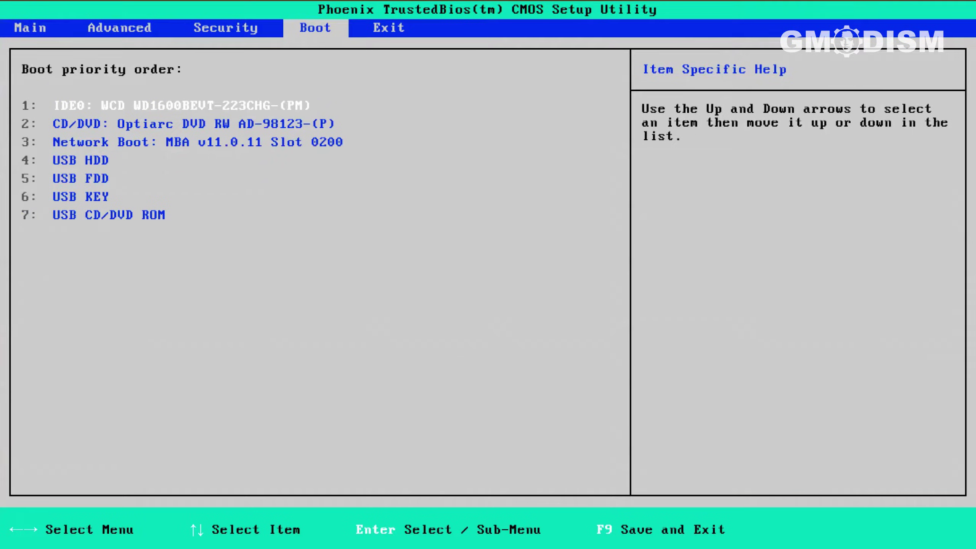
- Step through the boot list to CD/DVD and back to IDE0, leaving the order unchanged, then exit setup
{"action": "key", "text": "Down"}
{"action": "key", "text": "Down"}
{"action": "key", "text": "Down"}
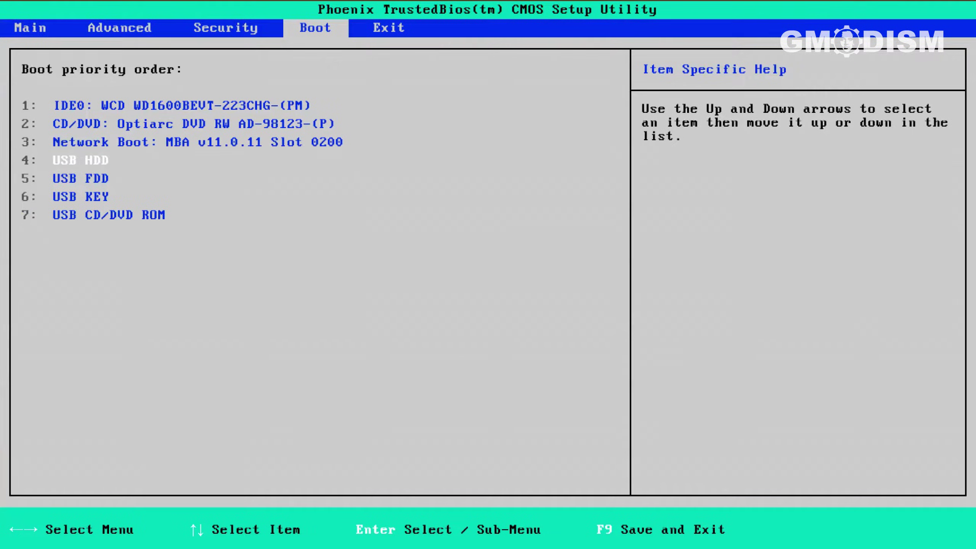
{"action": "key", "text": "Up"}
{"action": "key", "text": "Up"}
{"action": "key", "text": "Up"}
{"action": "key", "text": "Down"}
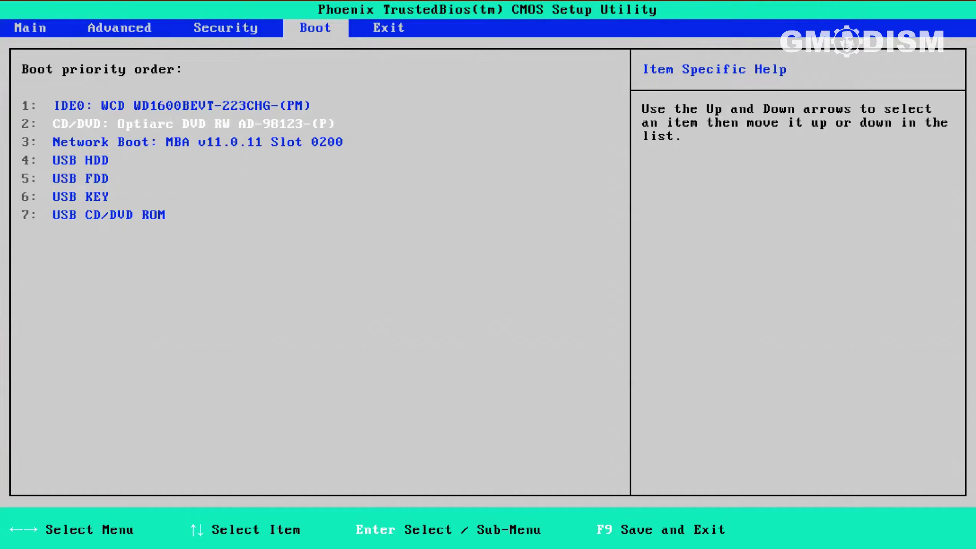
{"action": "key", "text": "Up"}
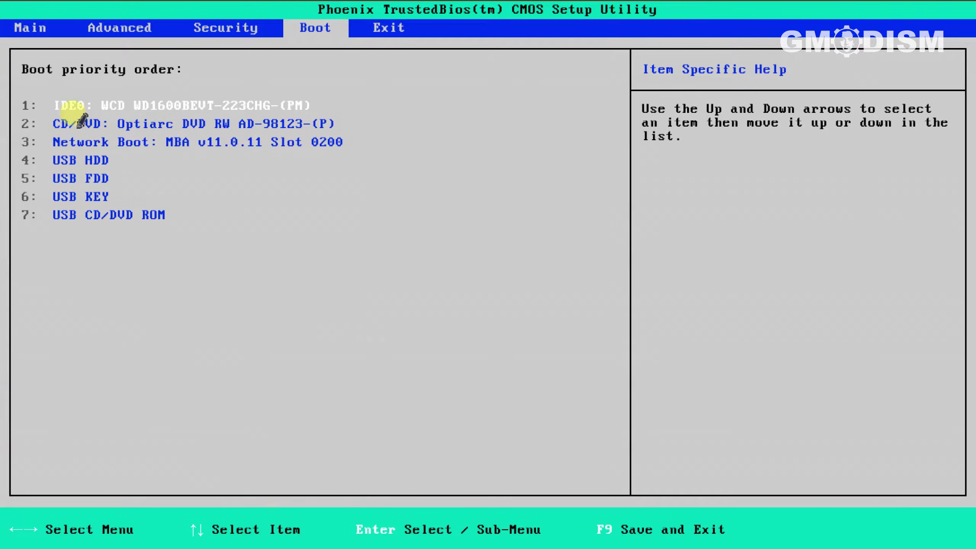
{"action": "left_click_drag", "start_coordinate": [47, 104], "coordinate": [328, 103]}
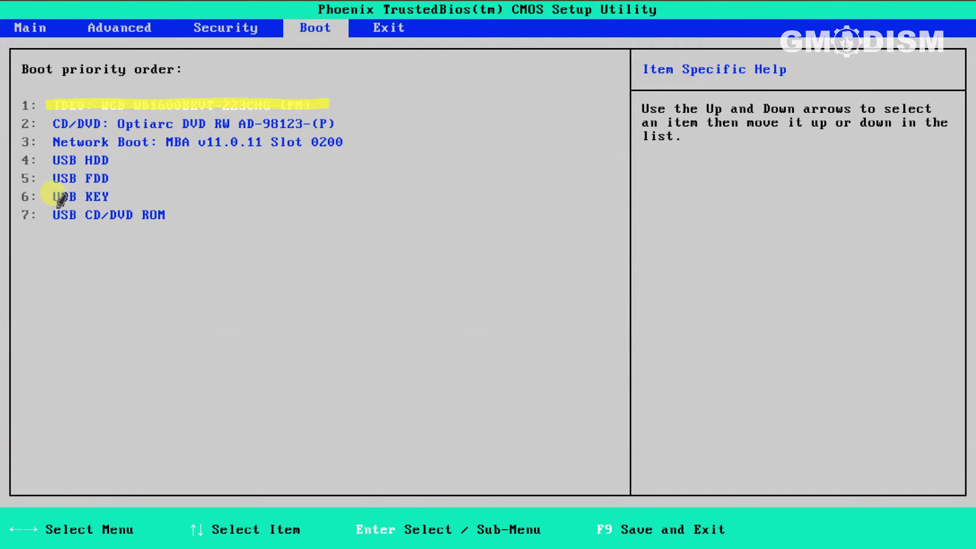
{"action": "left_click_drag", "start_coordinate": [54, 194], "coordinate": [105, 197]}
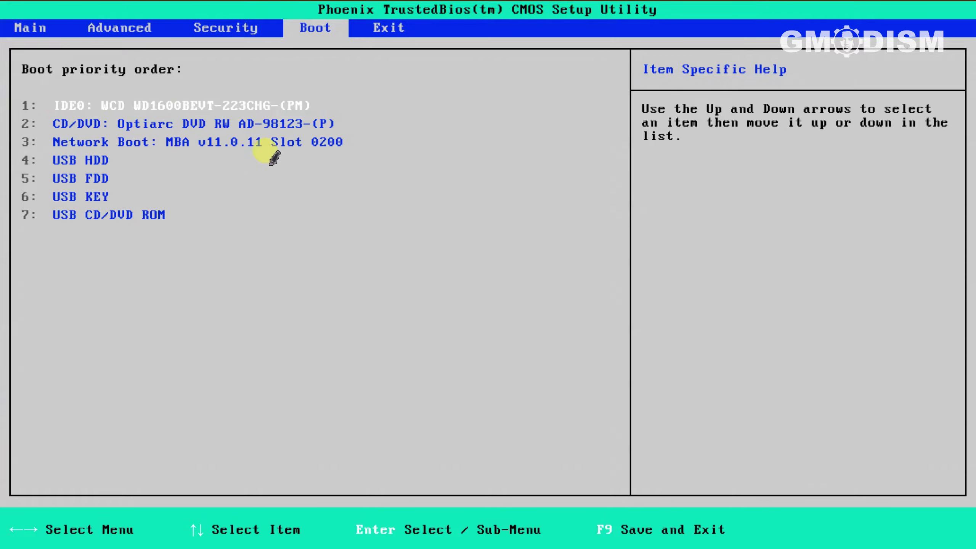
{"action": "key", "text": "Right"}
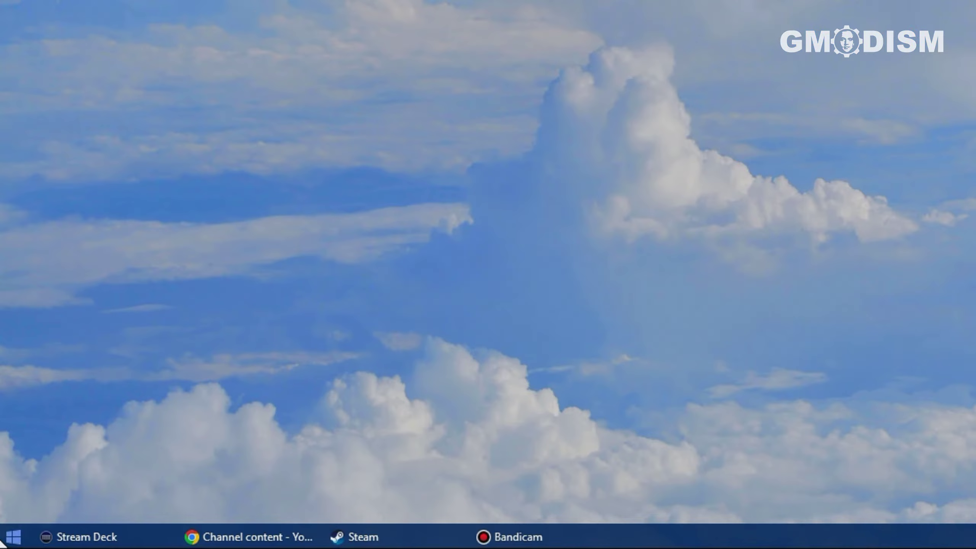
- Launch Disk Management and inspect the System Reserved, Source (D:) and Jotunheim (F:) volumes
{"action": "right_click", "coordinate": [5, 541]}
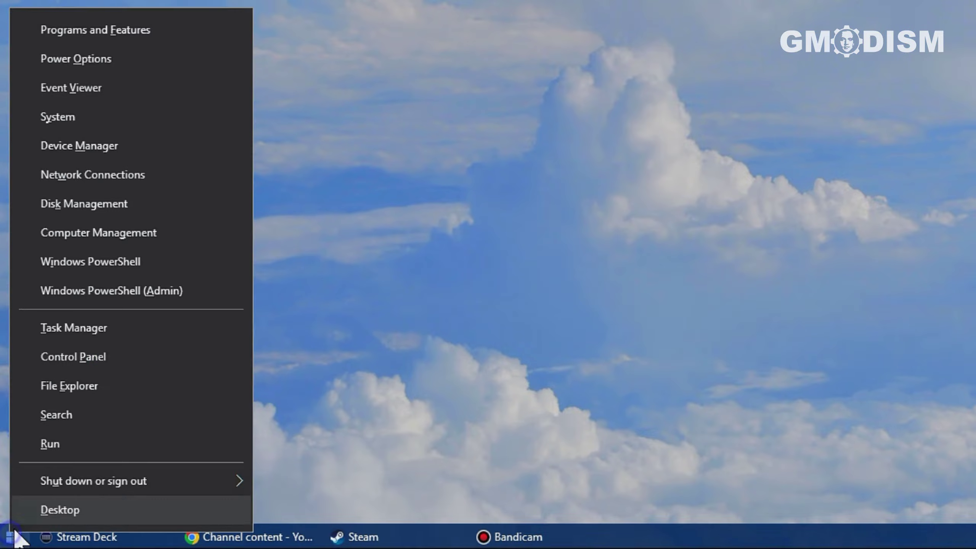
{"action": "left_click", "coordinate": [205, 204]}
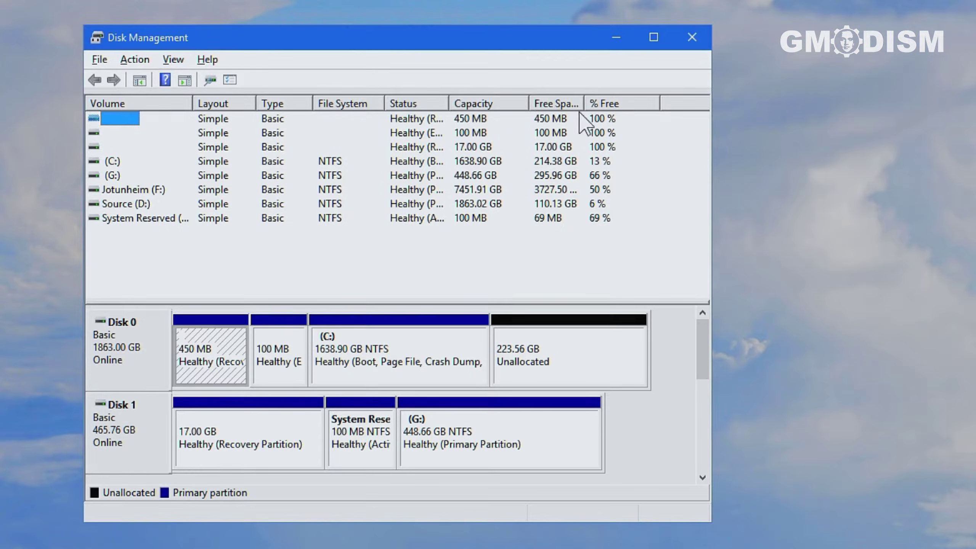
{"action": "left_click", "coordinate": [143, 219]}
{"action": "left_click", "coordinate": [145, 205]}
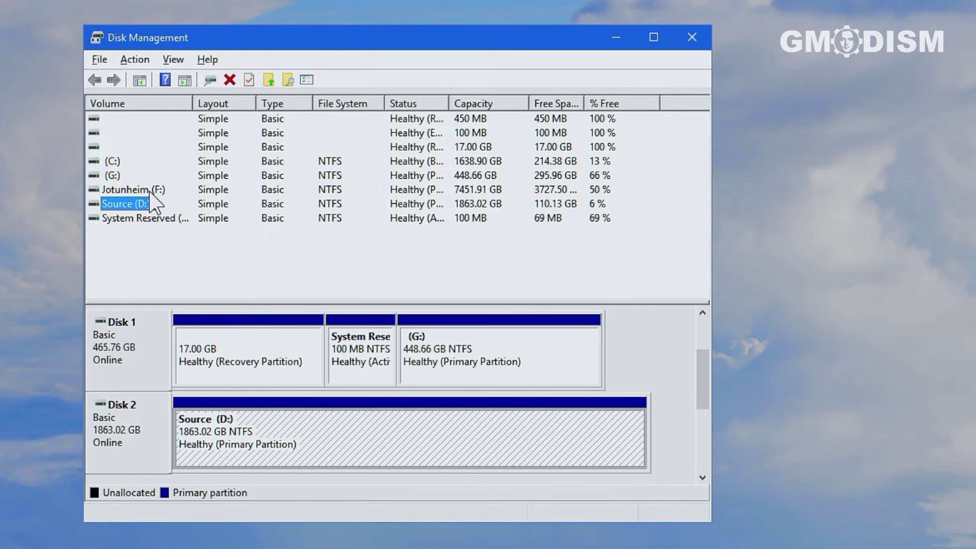
{"action": "left_click", "coordinate": [150, 190]}
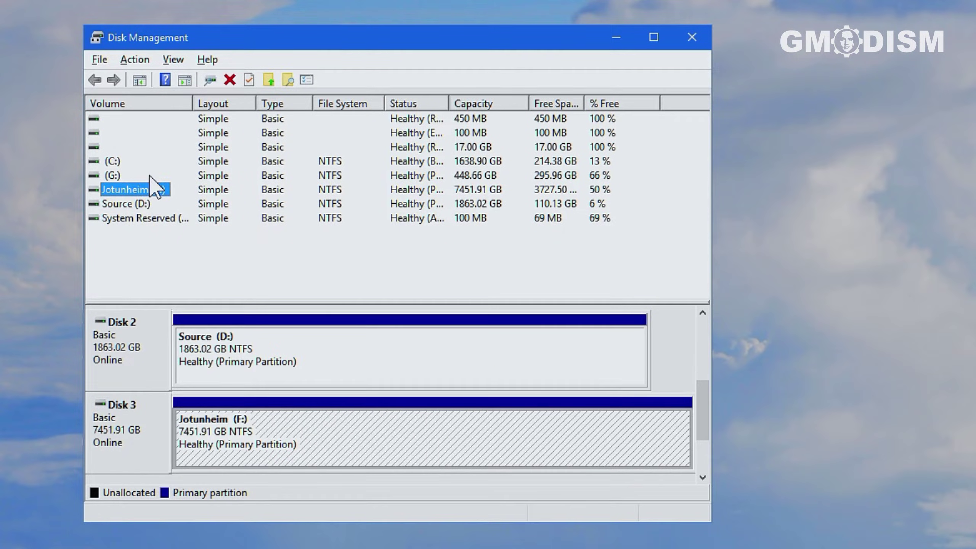
- Open the laptop drive's 448.66 GB (G:) volume in File Explorer
{"action": "left_click", "coordinate": [113, 176]}
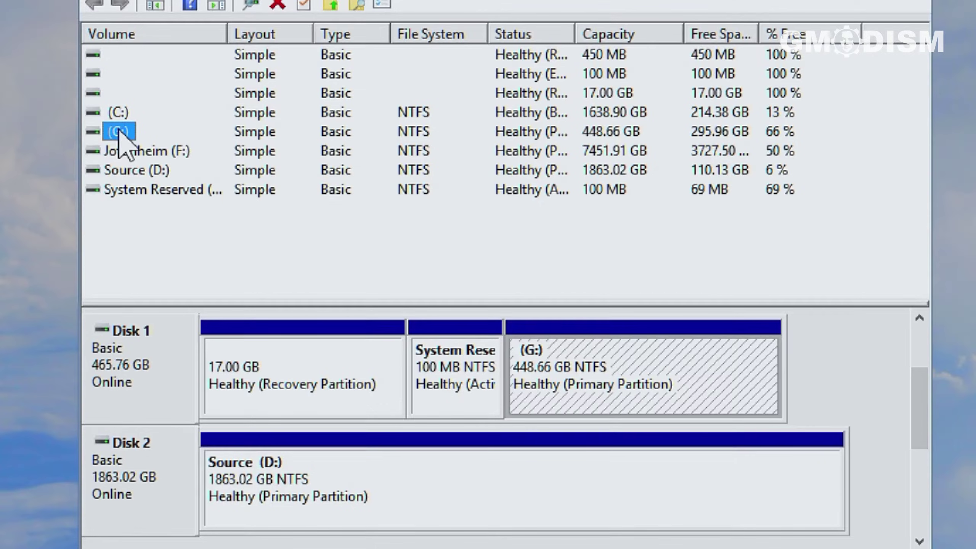
{"action": "right_click", "coordinate": [119, 131]}
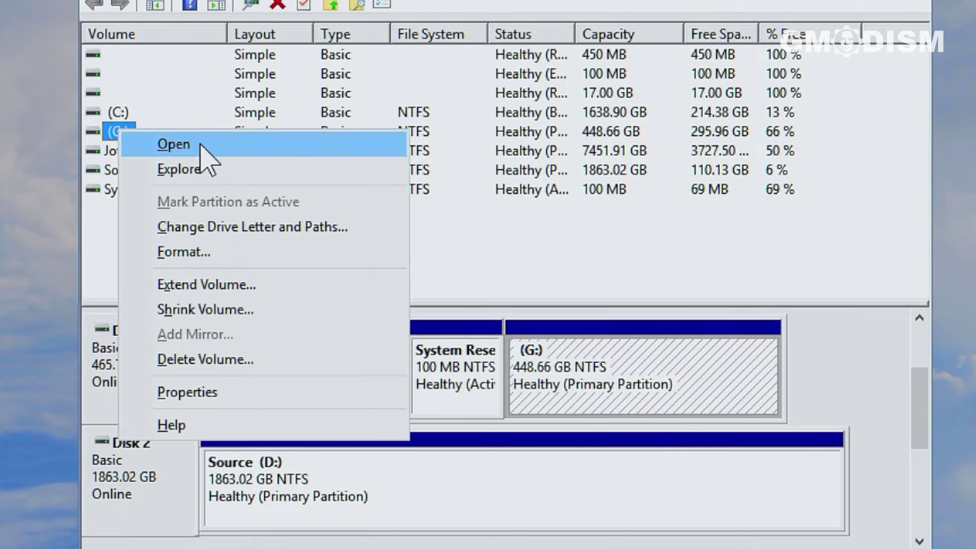
{"action": "left_click", "coordinate": [249, 145]}
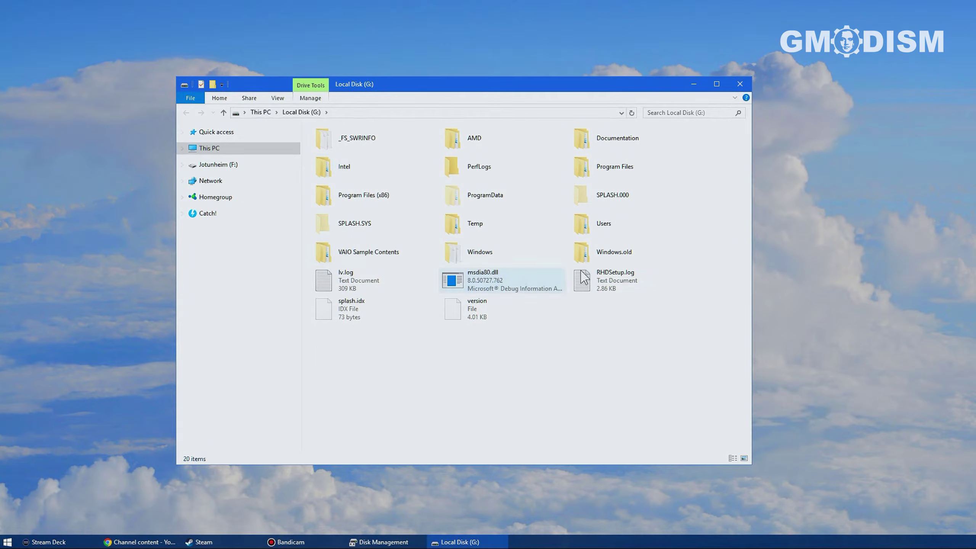
- Briefly open Source (D:), then go back and open Local Disk (G:)
{"action": "left_click", "coordinate": [265, 114]}
{"action": "left_click", "coordinate": [375, 229]}
{"action": "double_click", "coordinate": [530, 227]}
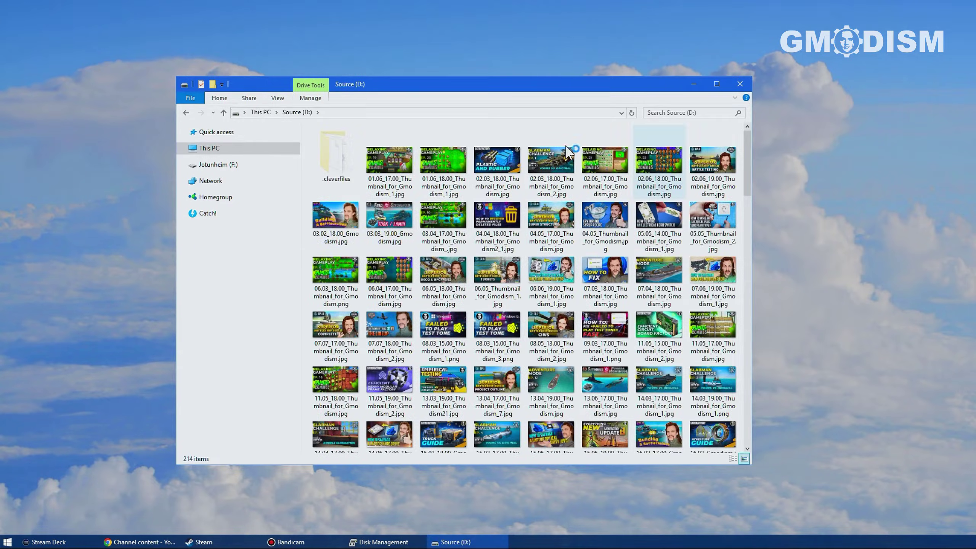
{"action": "key", "text": "alt+Left"}
{"action": "double_click", "coordinate": [524, 255]}
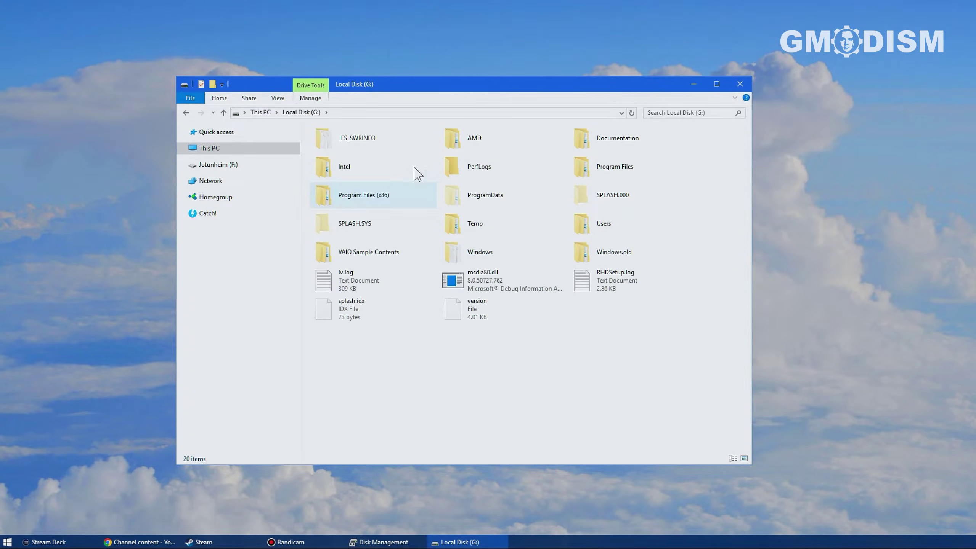
{"action": "left_click_drag", "start_coordinate": [733, 139], "coordinate": [330, 383]}
{"action": "left_click", "coordinate": [503, 383]}
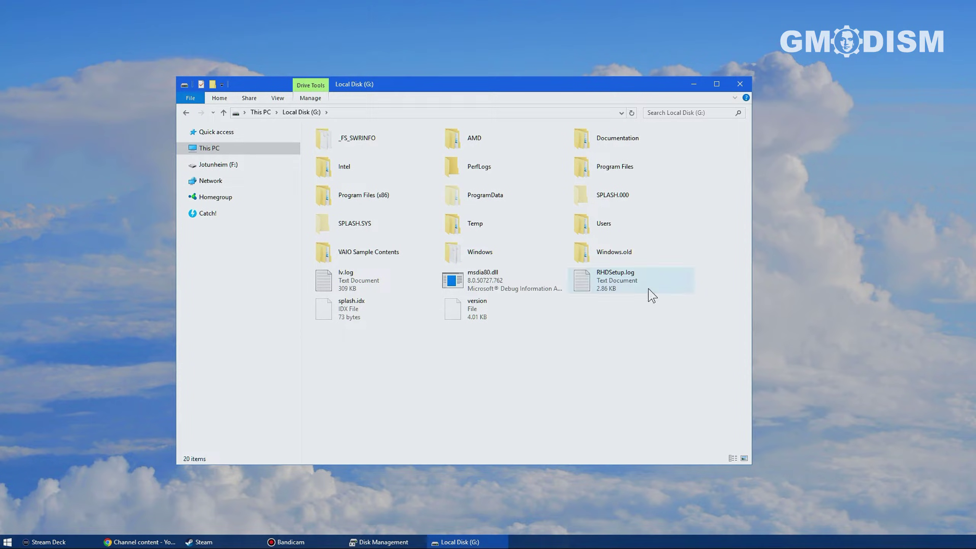
- Open Users on G: and look through the Default profile's Desktop and the Public folder
{"action": "left_click", "coordinate": [622, 228]}
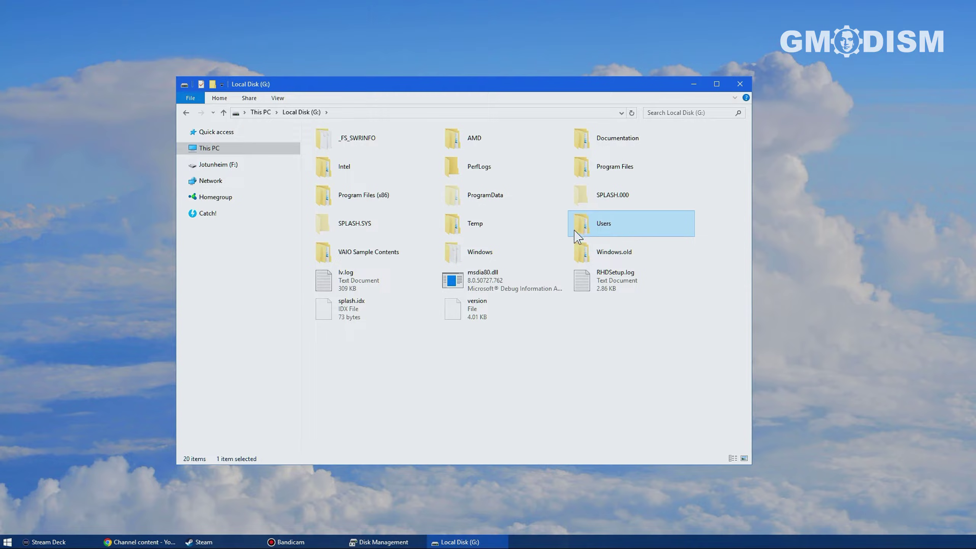
{"action": "double_click", "coordinate": [617, 231]}
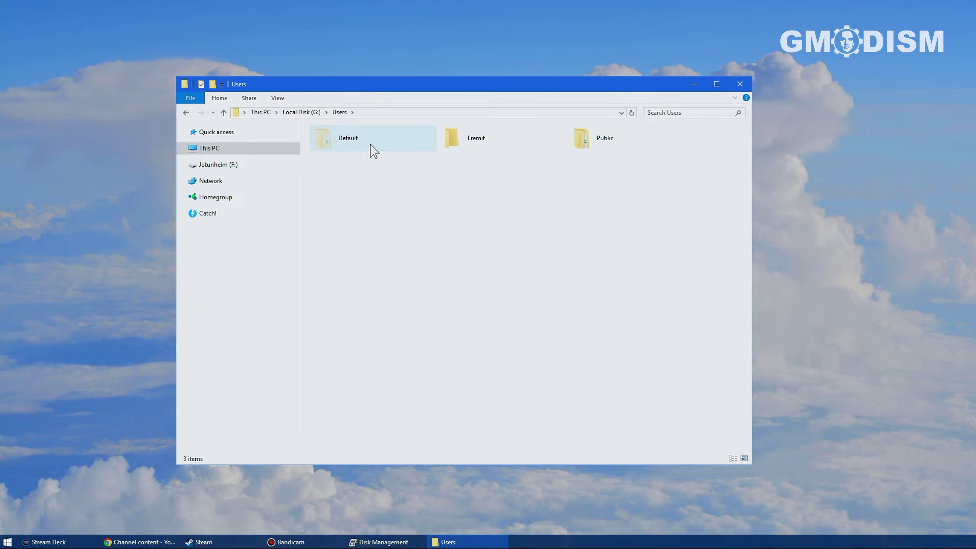
{"action": "left_click", "coordinate": [342, 140]}
{"action": "double_click", "coordinate": [343, 143]}
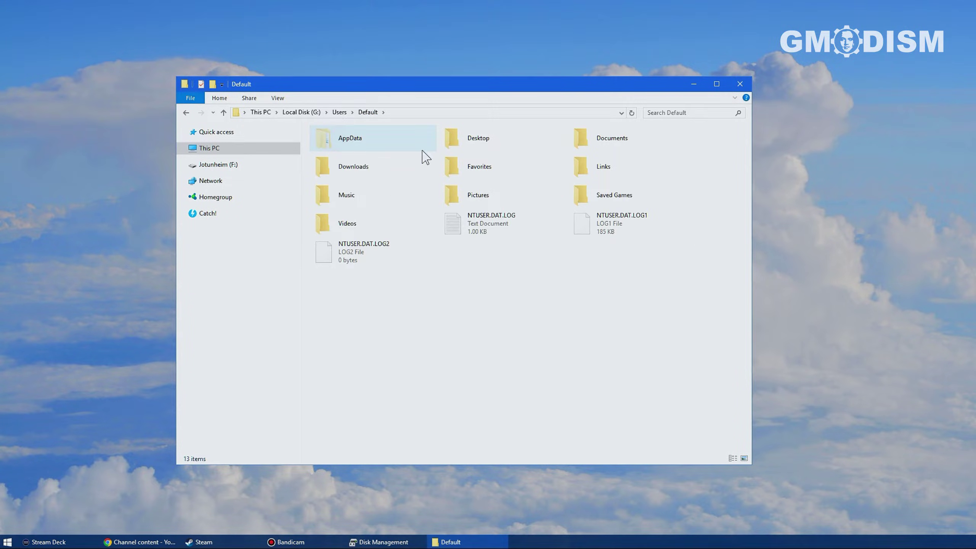
{"action": "double_click", "coordinate": [483, 144]}
{"action": "key", "text": "alt+Left"}
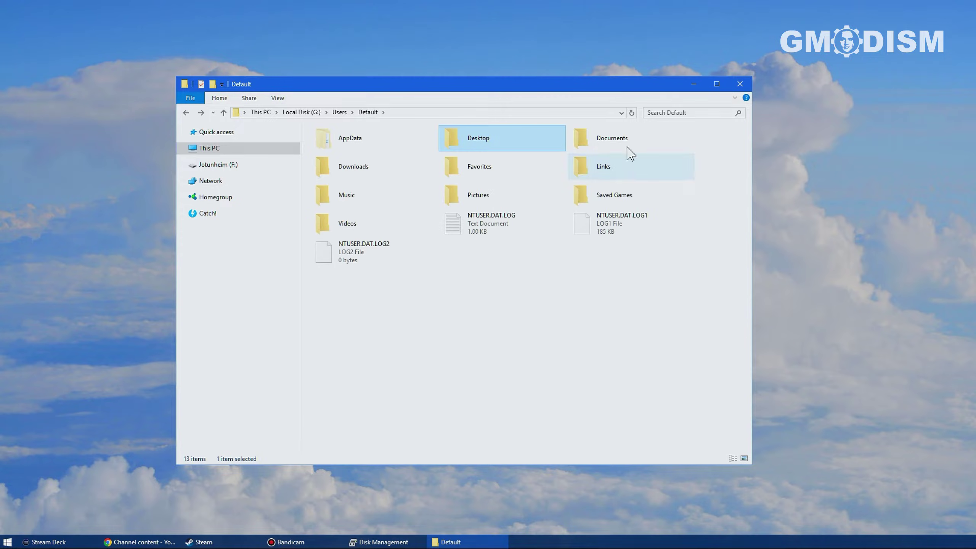
{"action": "left_click", "coordinate": [342, 112]}
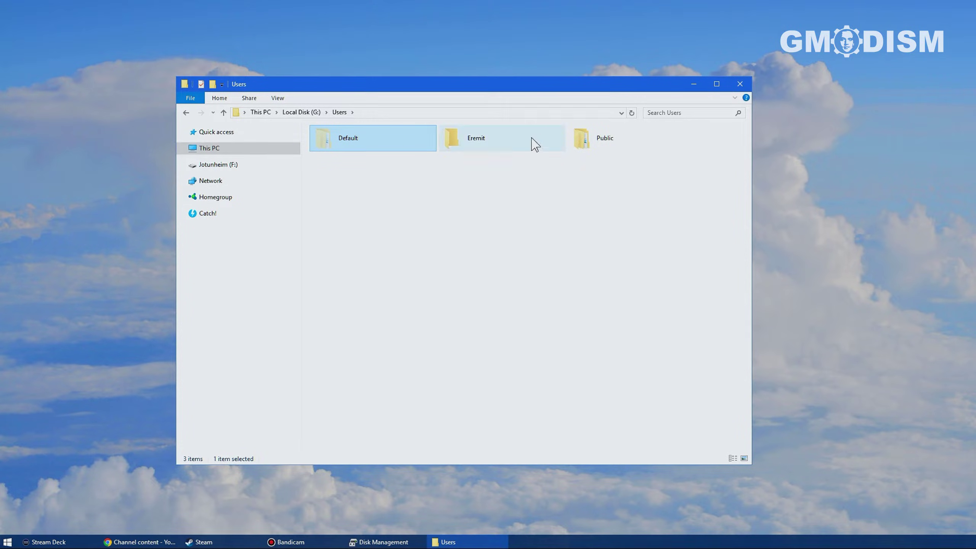
{"action": "double_click", "coordinate": [611, 145]}
{"action": "left_click", "coordinate": [340, 112]}
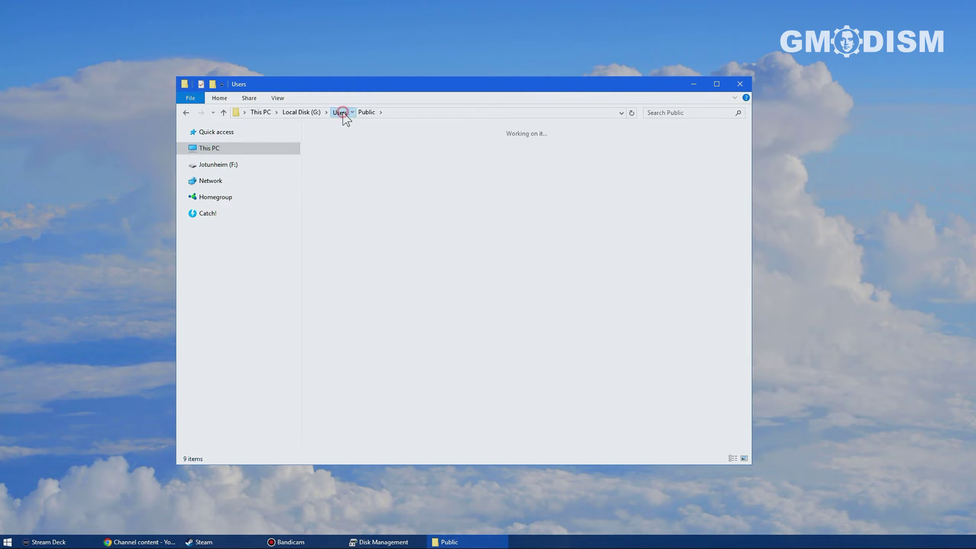
- Open the old user's profile folder and select its 14 subfolders
{"action": "left_click", "coordinate": [480, 149]}
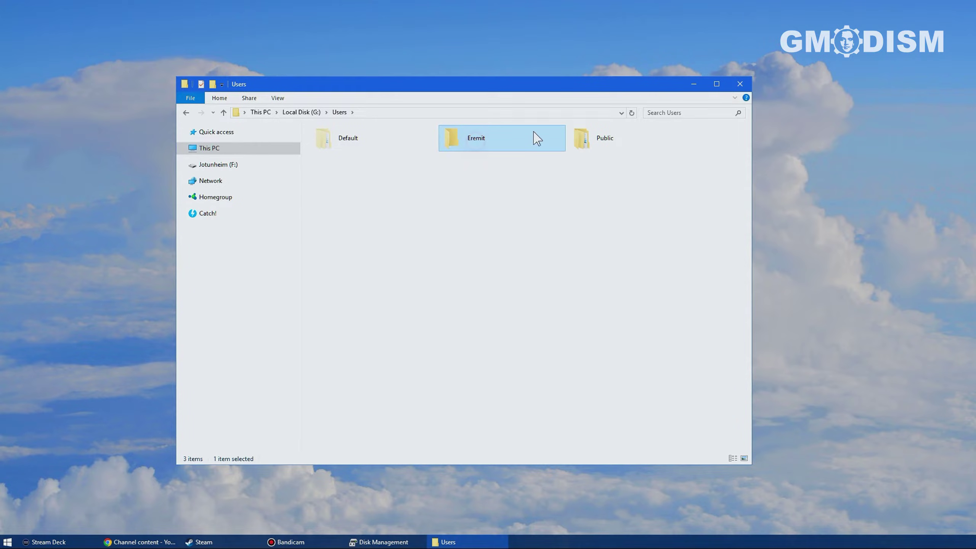
{"action": "double_click", "coordinate": [488, 148]}
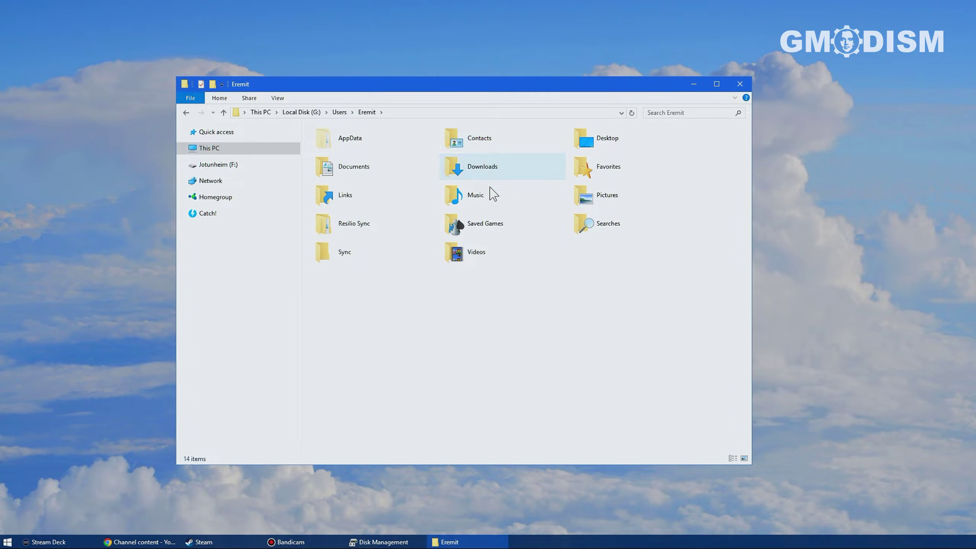
{"action": "left_click_drag", "start_coordinate": [694, 330], "coordinate": [607, 330]}
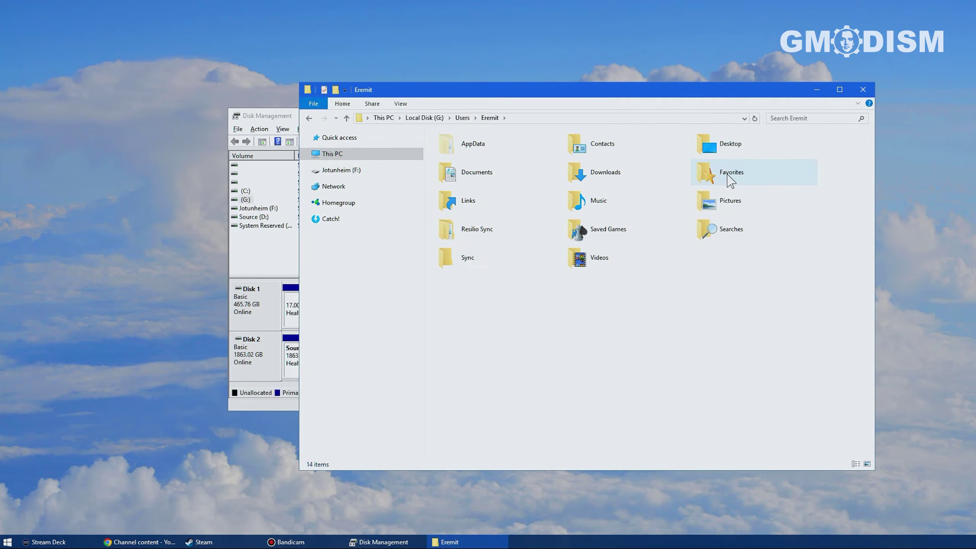
- Open Pictures and copy the RSJ folder onto the desktop
{"action": "double_click", "coordinate": [730, 201]}
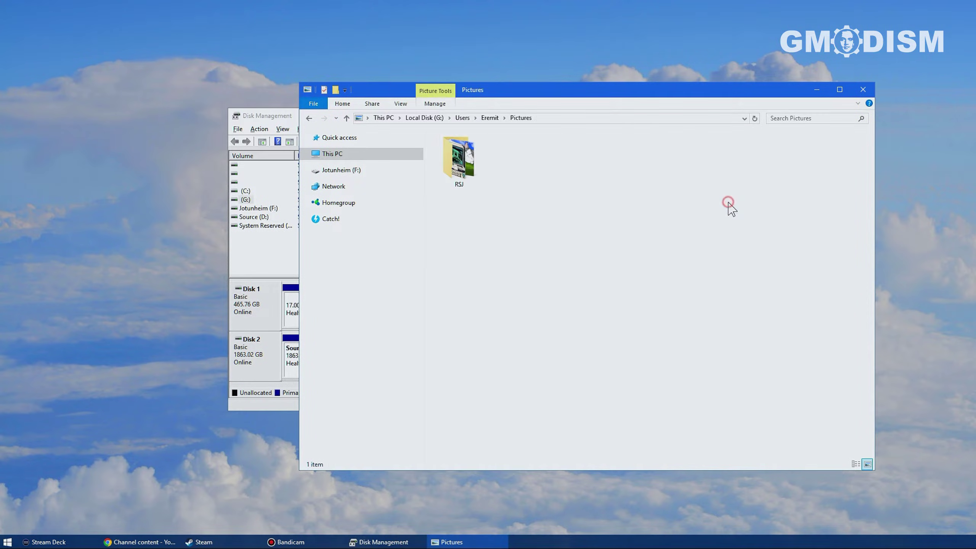
{"action": "left_click", "coordinate": [456, 162]}
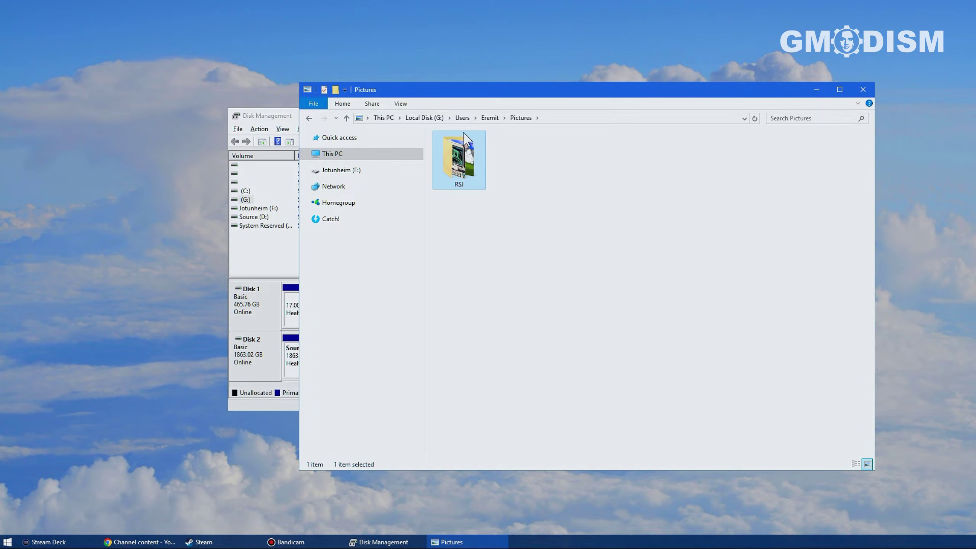
{"action": "right_click", "coordinate": [469, 164]}
{"action": "left_click", "coordinate": [495, 340]}
{"action": "right_click", "coordinate": [82, 142]}
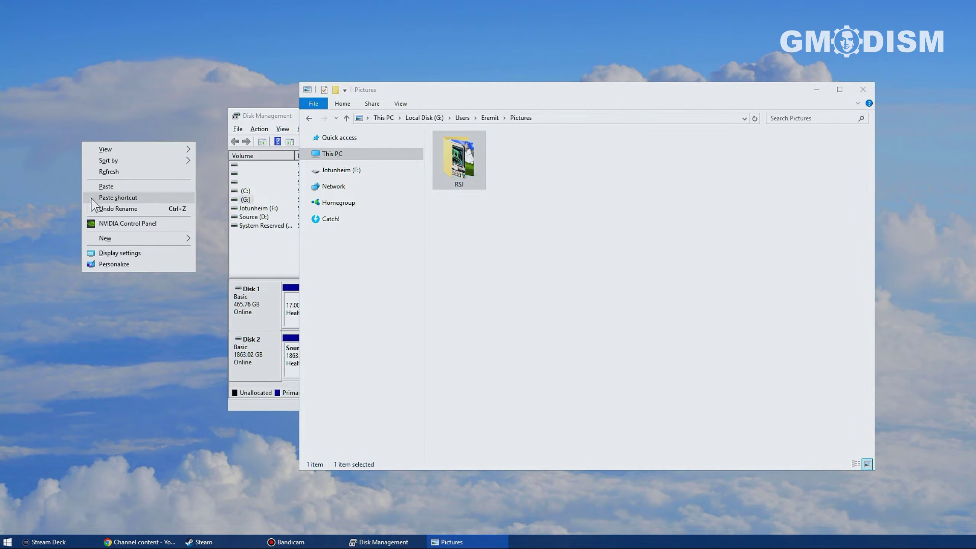
{"action": "left_click", "coordinate": [116, 186]}
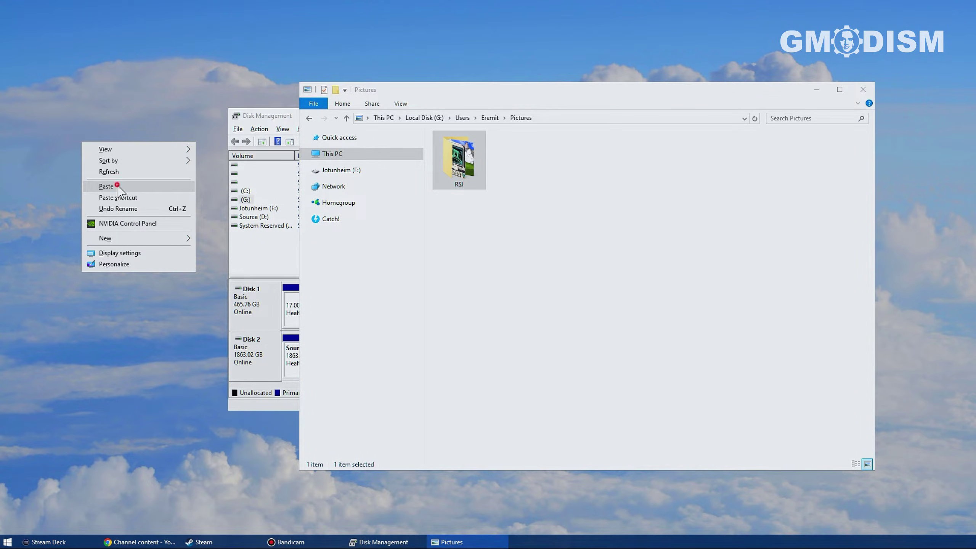
- Look through the profile's Downloads folder, then return to the user profile folder
{"action": "left_click", "coordinate": [485, 119]}
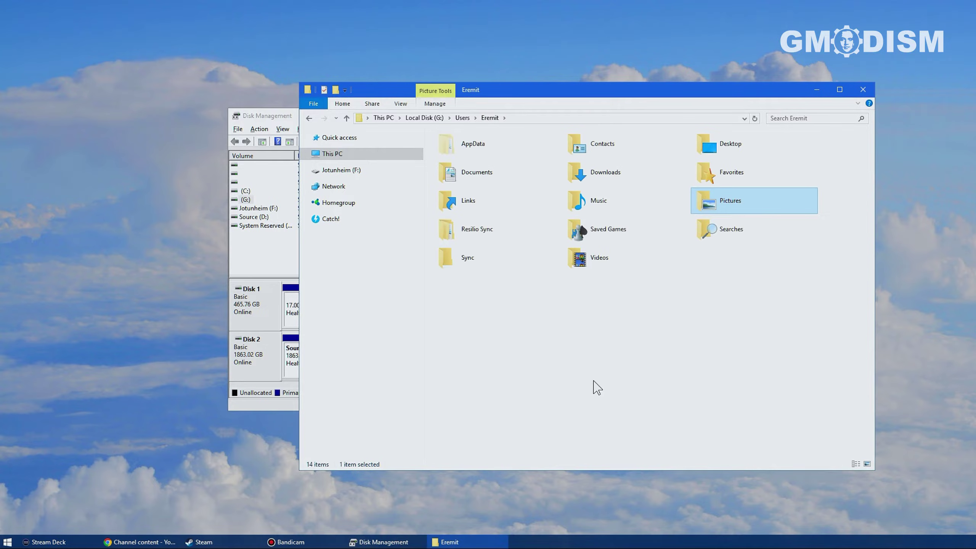
{"action": "left_click", "coordinate": [593, 172]}
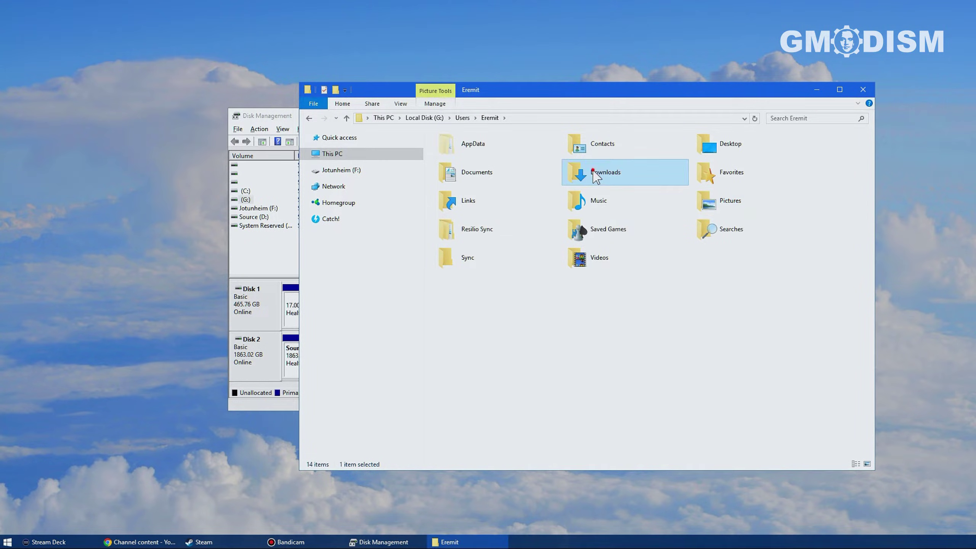
{"action": "double_click", "coordinate": [594, 172]}
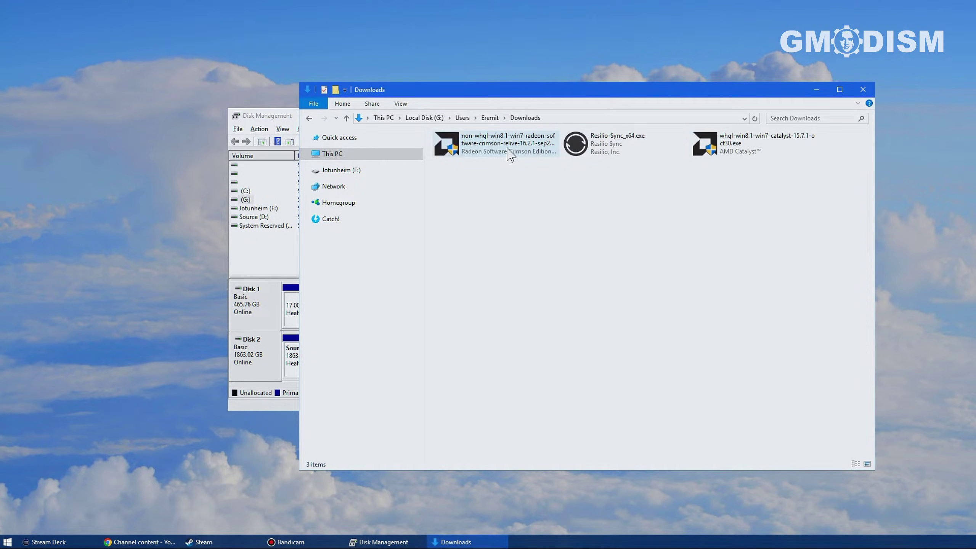
{"action": "key", "text": "alt+Left"}
{"action": "key", "text": "alt+Left"}
{"action": "left_click_drag", "start_coordinate": [502, 139], "coordinate": [133, 186]}
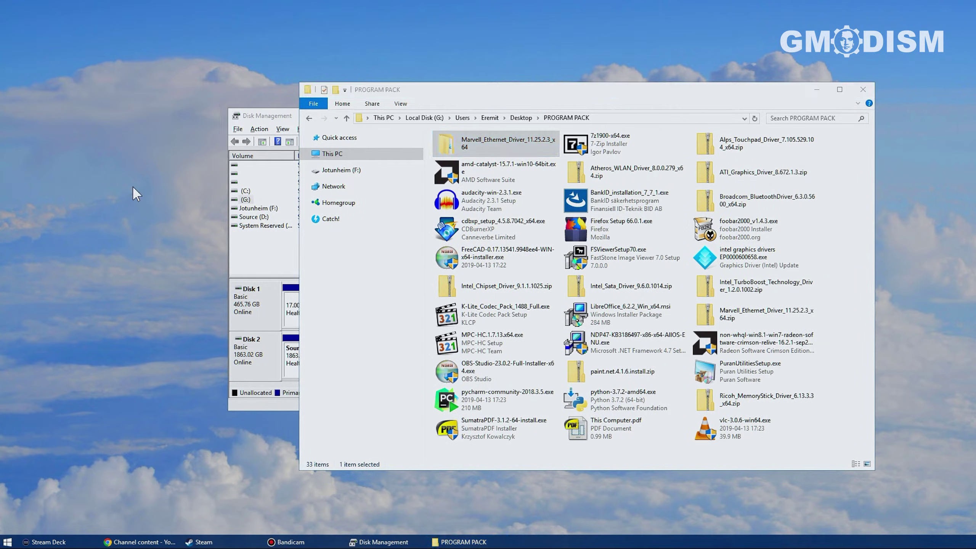
- Close the drive G: window and launch Puran Utilities via a 'pura' search, placing it left
{"action": "left_click", "coordinate": [864, 96]}
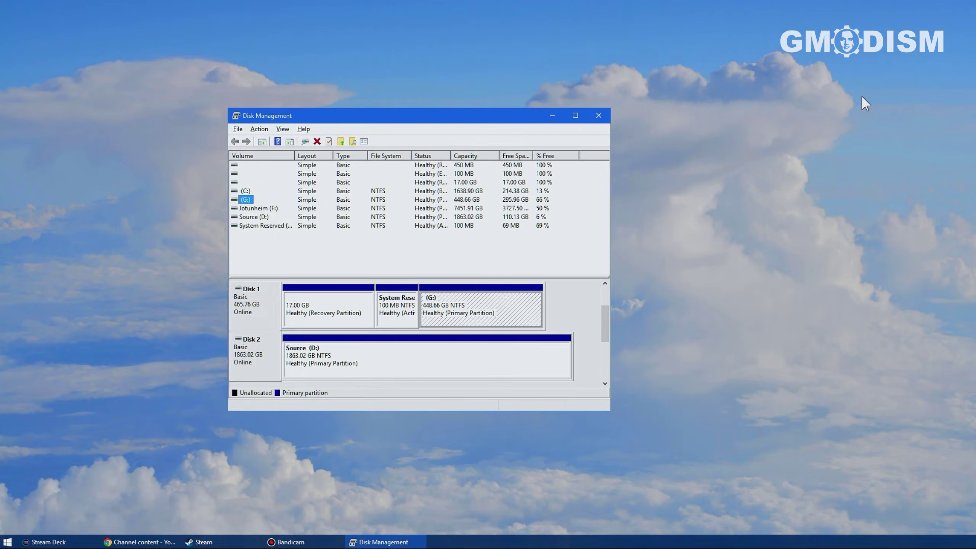
{"action": "left_click_drag", "start_coordinate": [489, 116], "coordinate": [528, 123]}
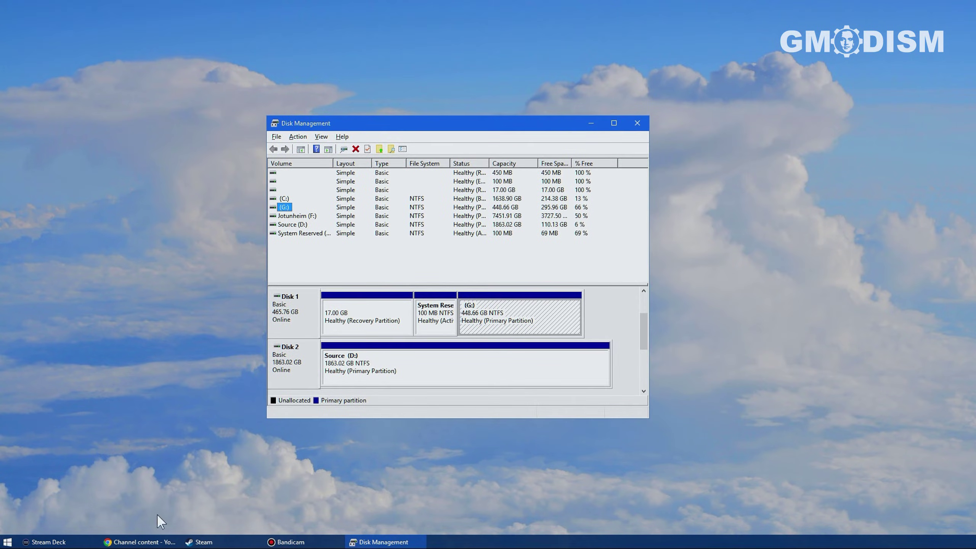
{"action": "left_click", "coordinate": [17, 541]}
{"action": "type", "text": "pura"}
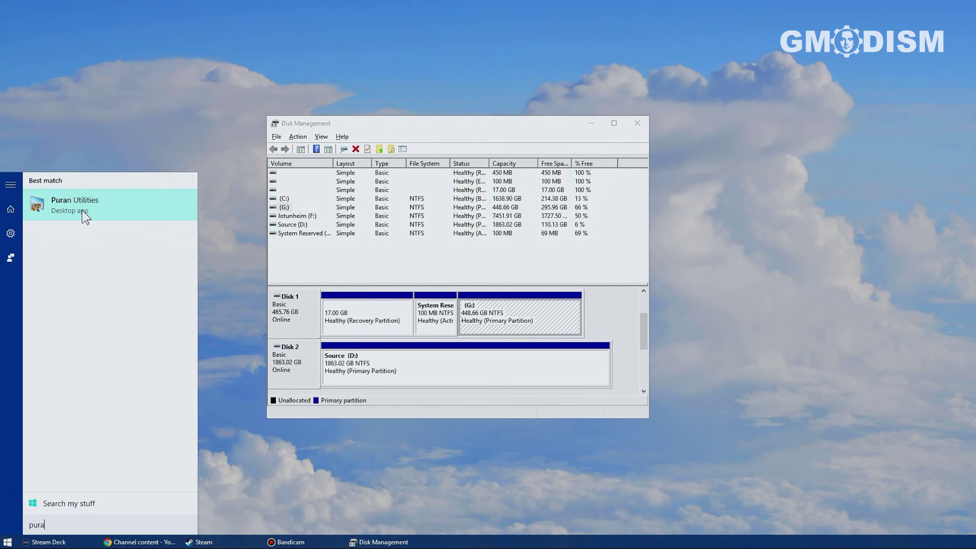
{"action": "left_click", "coordinate": [103, 211]}
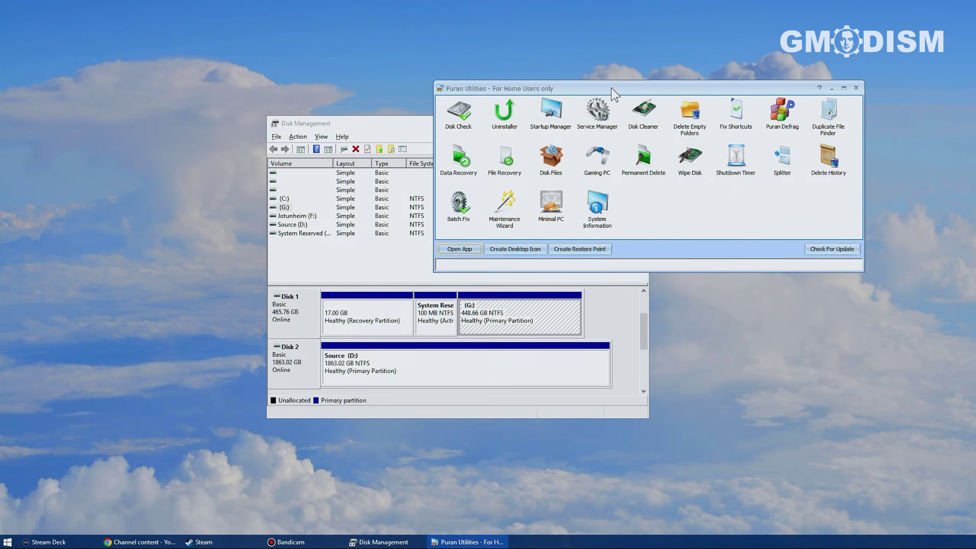
{"action": "left_click_drag", "start_coordinate": [612, 94], "coordinate": [239, 74]}
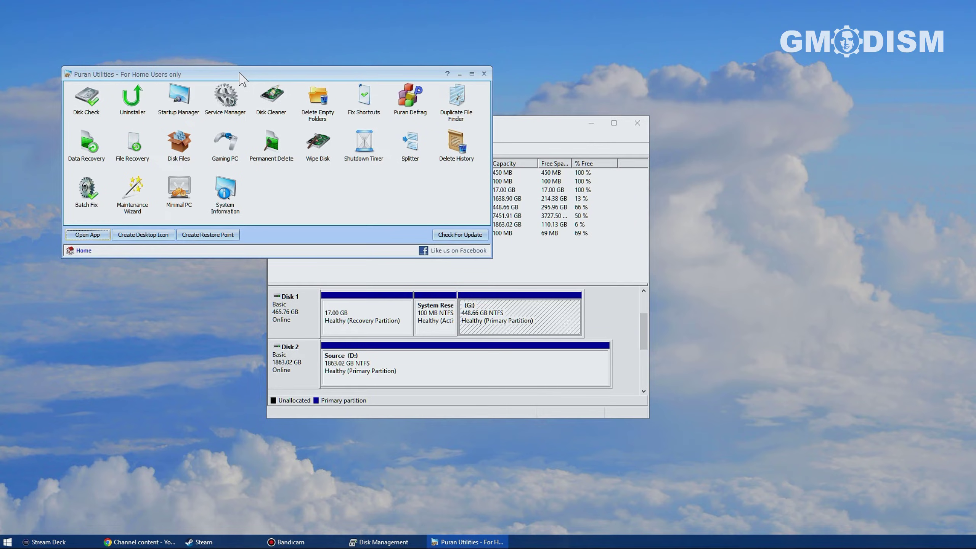
{"action": "left_click", "coordinate": [135, 148]}
- Launch File Recovery and scan drive (G:), finding 30700 deleted files
{"action": "double_click", "coordinate": [135, 147]}
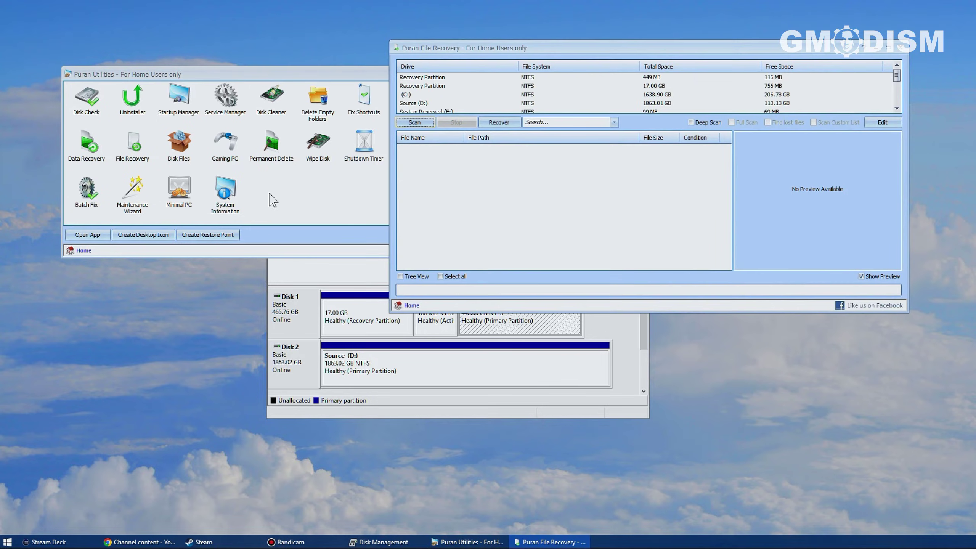
{"action": "left_click_drag", "start_coordinate": [897, 77], "coordinate": [900, 89]}
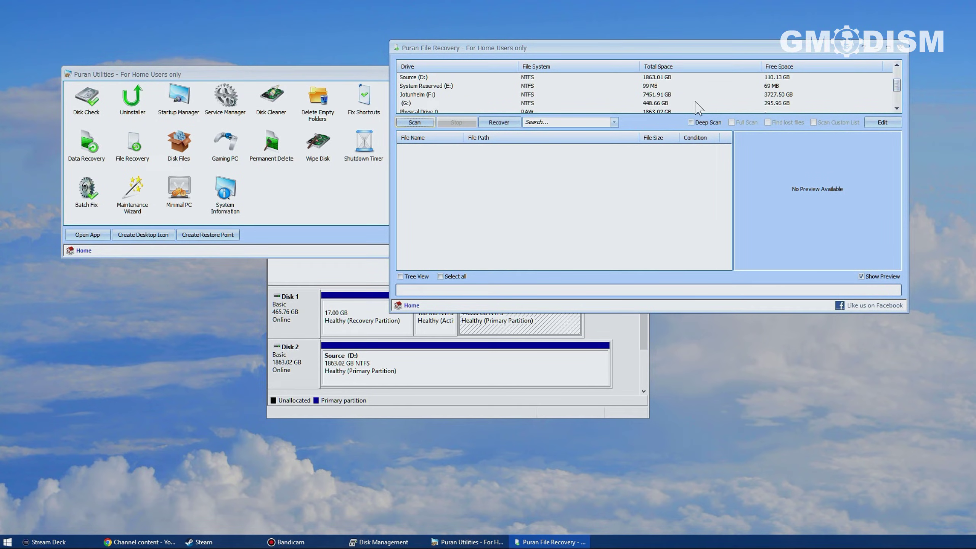
{"action": "left_click", "coordinate": [658, 103]}
{"action": "left_click", "coordinate": [415, 122]}
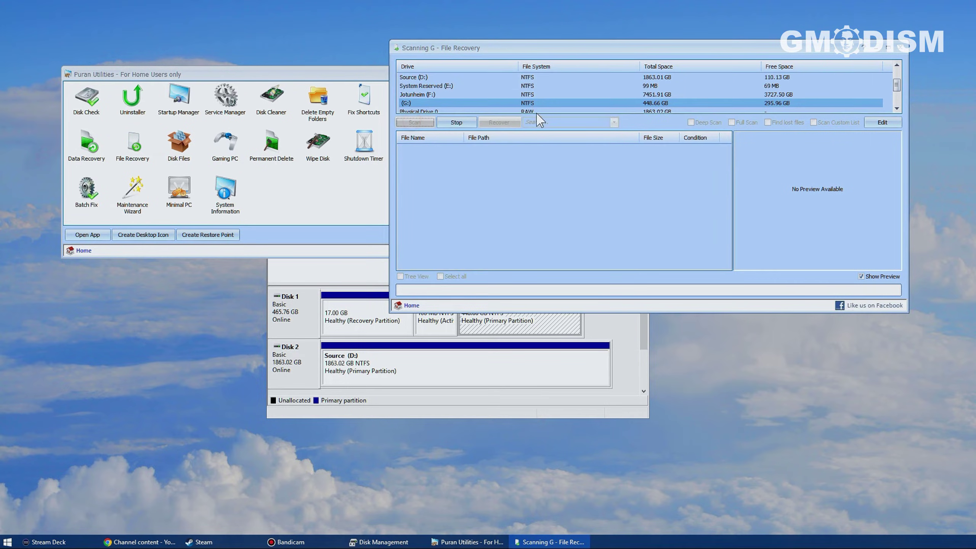
{"action": "left_click_drag", "start_coordinate": [514, 53], "coordinate": [324, 106]}
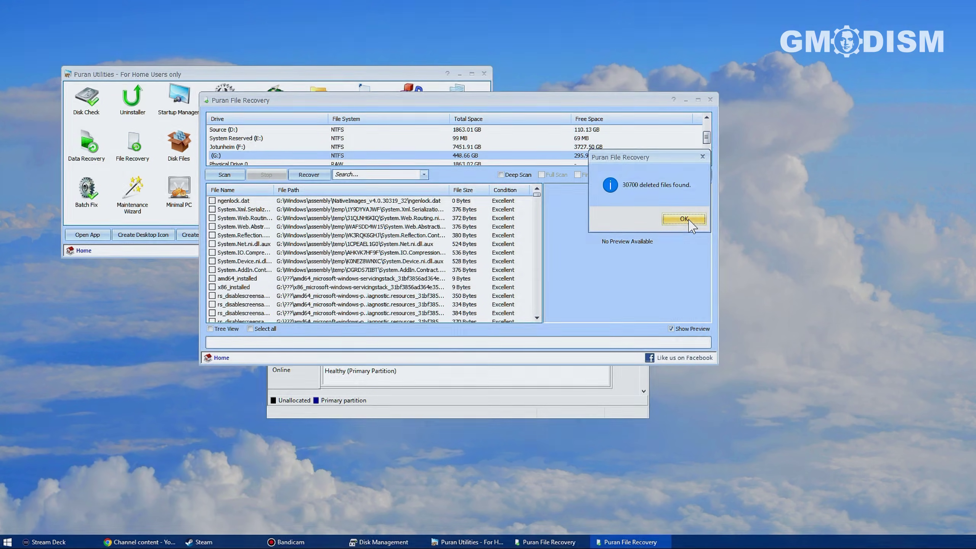
- Dismiss the 30700-files notice and preview a deleted 8 KB Firefox profile file in hex
{"action": "left_click", "coordinate": [685, 219]}
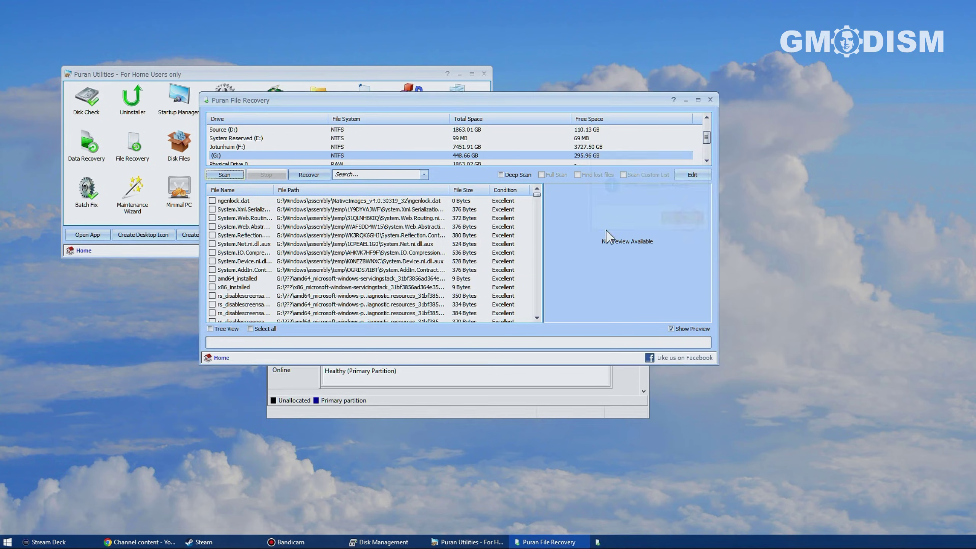
{"action": "left_click_drag", "start_coordinate": [537, 196], "coordinate": [542, 334]}
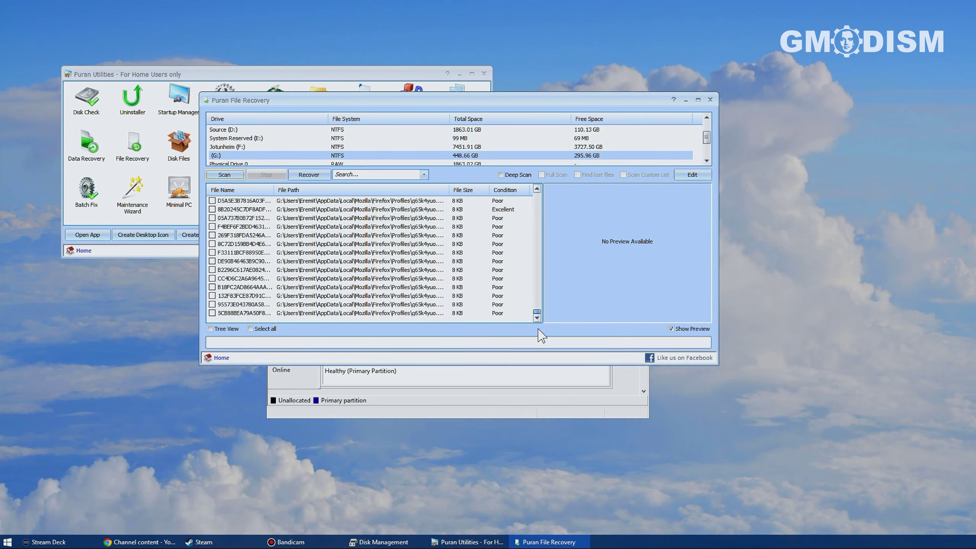
{"action": "left_click", "coordinate": [325, 245]}
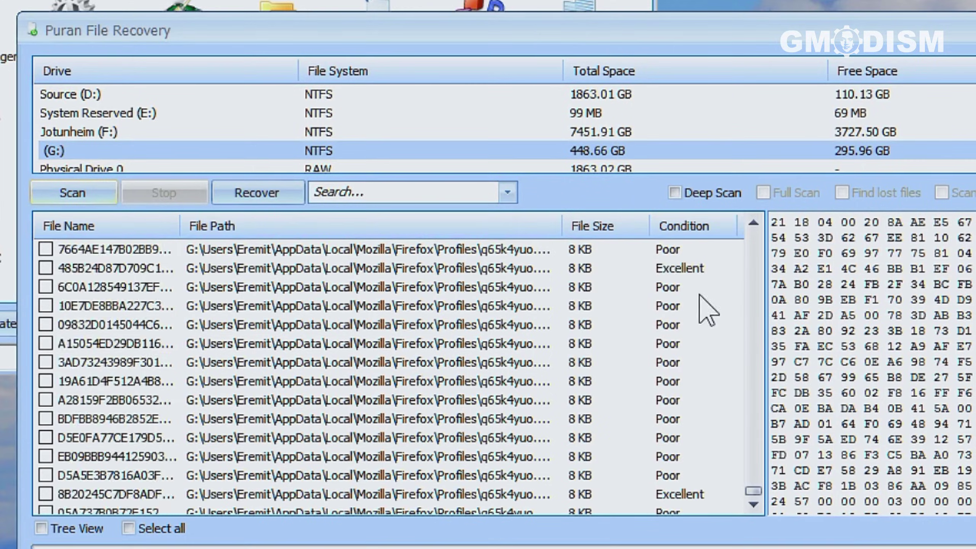
{"action": "left_click", "coordinate": [686, 275]}
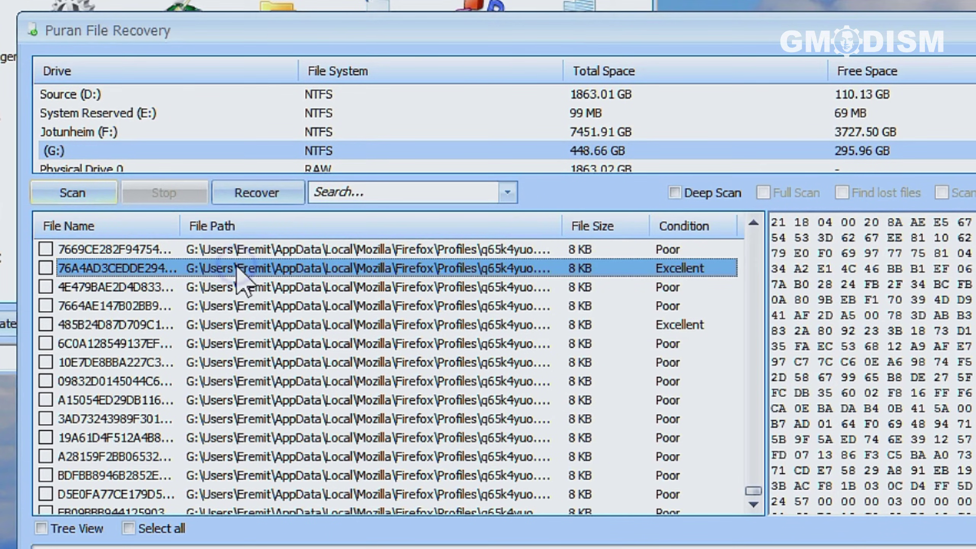